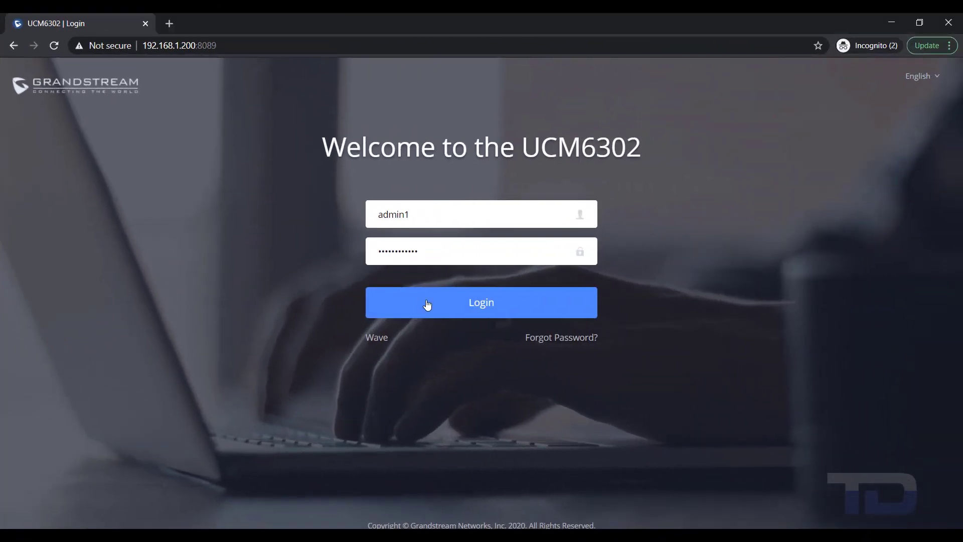
# Step: Sign in to the UCM6302 admin interface and expand Call Features in the sidebar
pyautogui.click(427, 305)
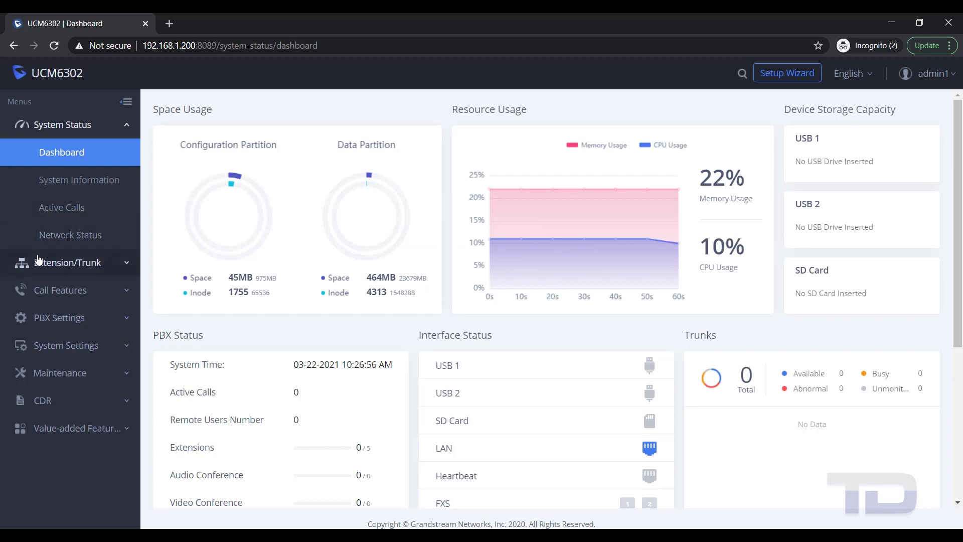
pyautogui.click(52, 291)
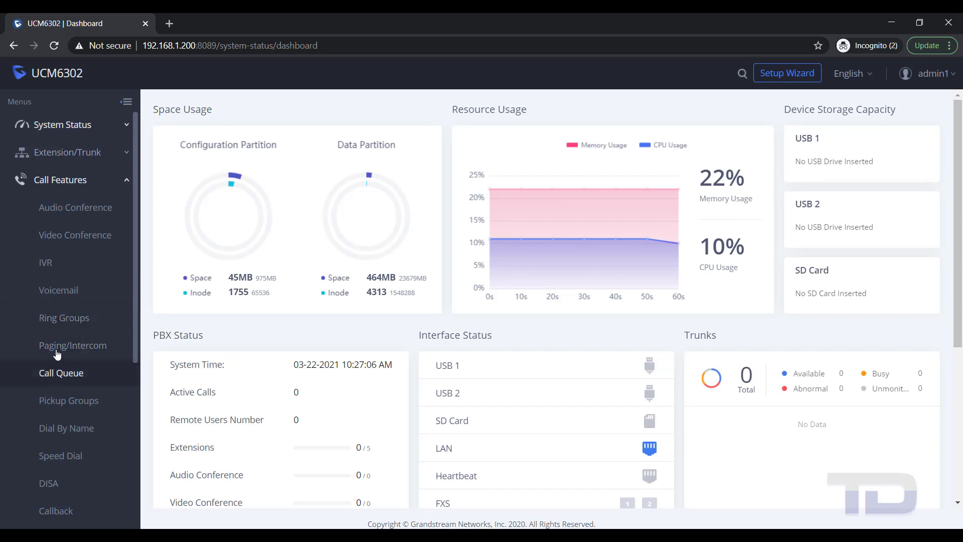
# Step: Create a ring group named 'Main' on 6400 with members 1000–1004 selected
pyautogui.click(60, 320)
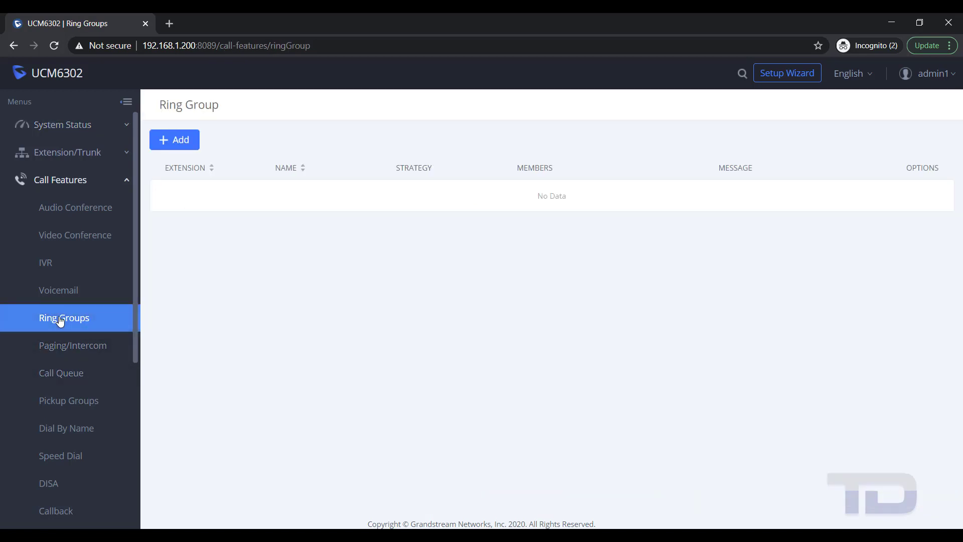
pyautogui.click(176, 144)
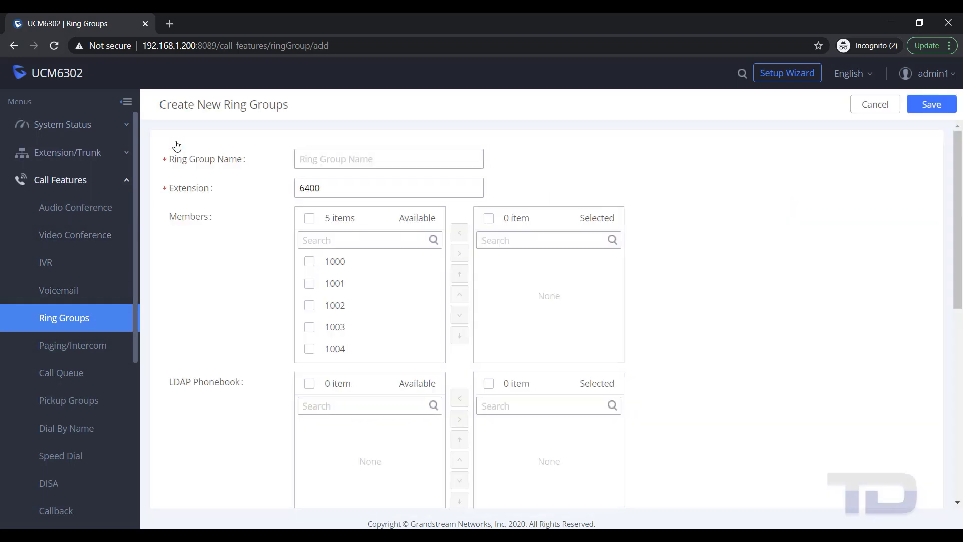
pyautogui.click(357, 166)
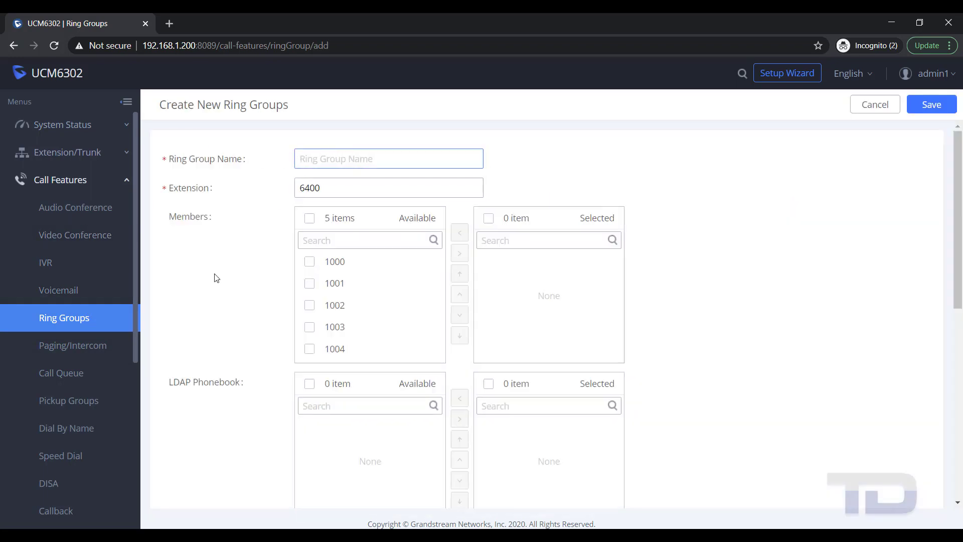
pyautogui.write('Main')
pyautogui.click(310, 219)
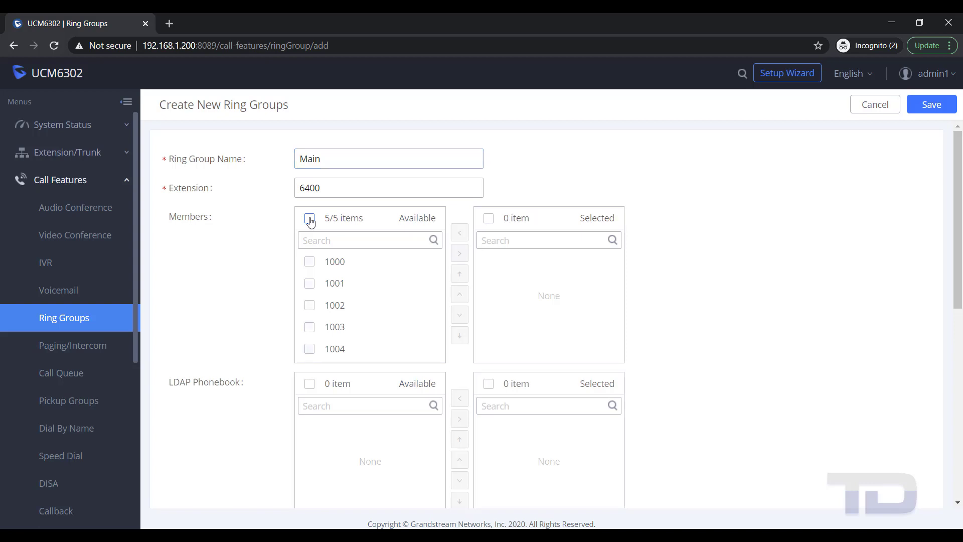
pyautogui.click(465, 253)
# Step: Set Ring Simultaneously, keep Music On Hold and Custom Prompt at None, and select ring timeout 60
pyautogui.scroll(-4, 599, 321)
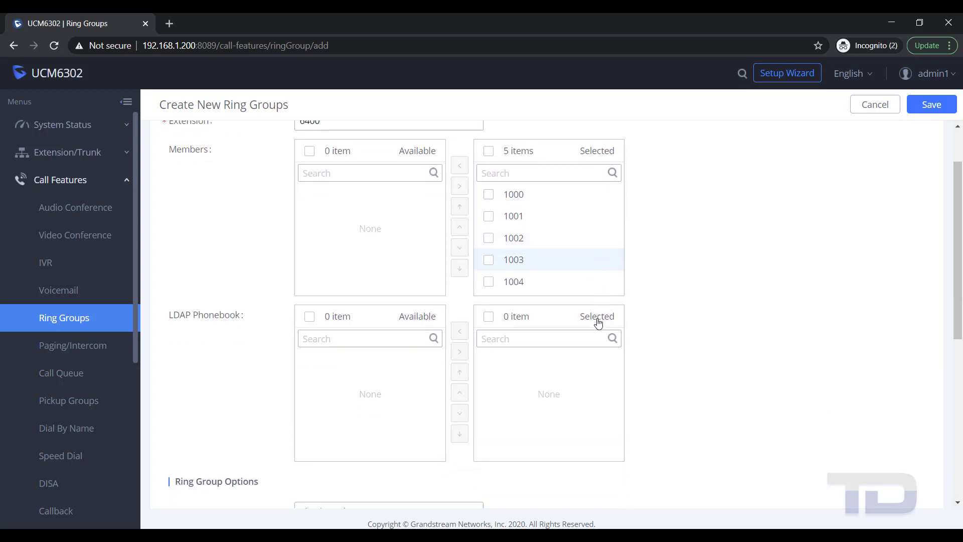
pyautogui.scroll(-1, 600, 321)
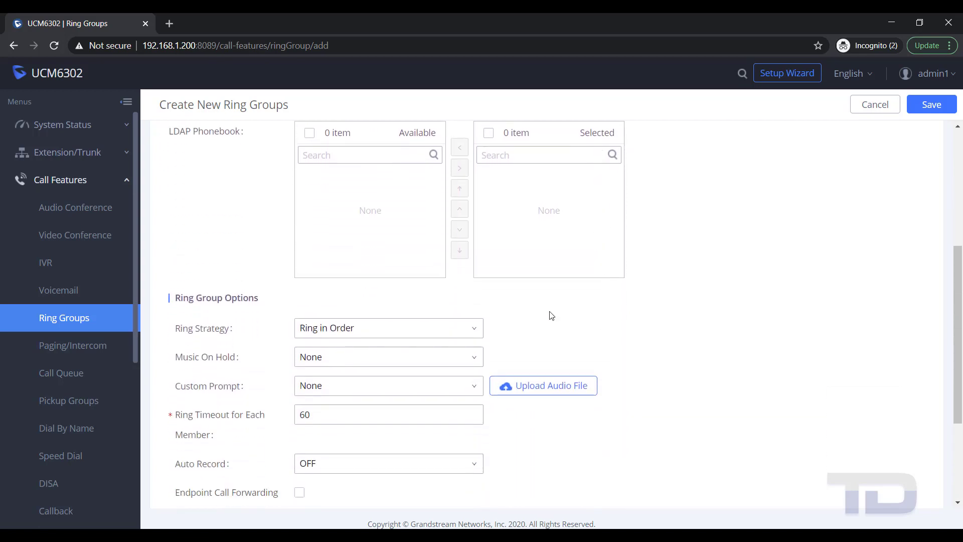
pyautogui.click(477, 335)
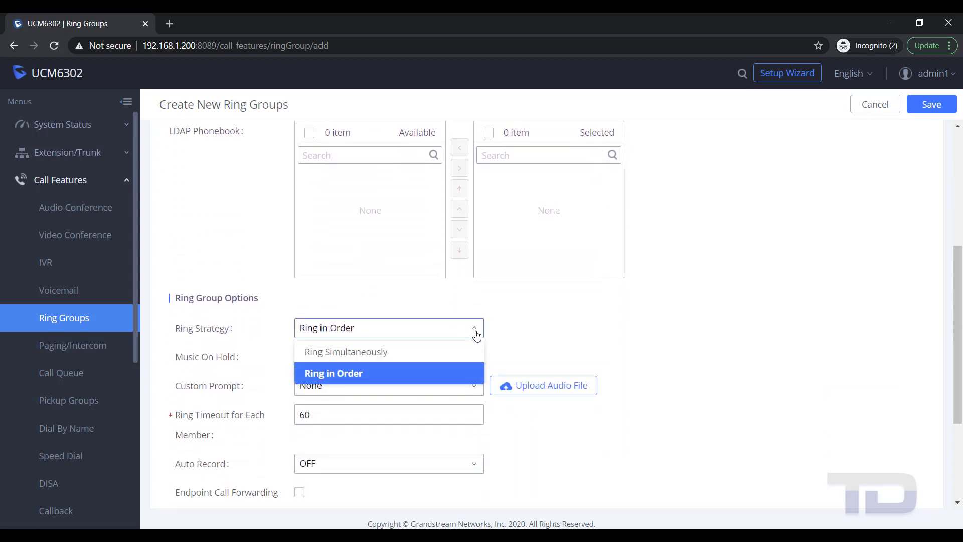
pyautogui.click(383, 353)
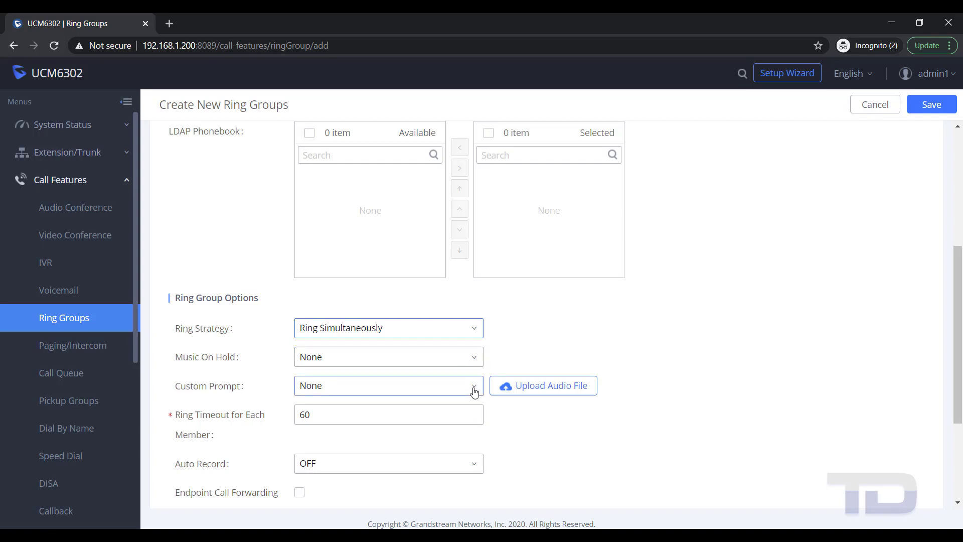
pyautogui.click(476, 362)
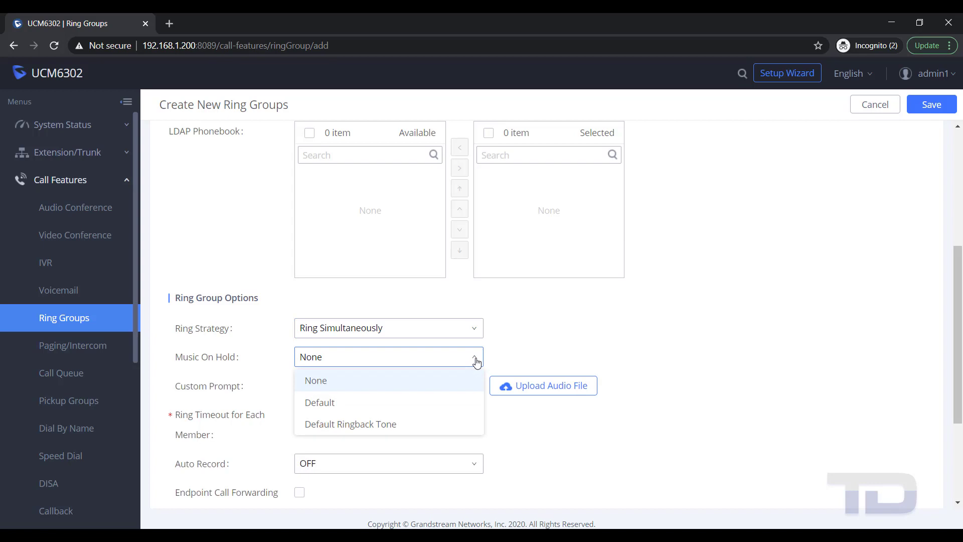
pyautogui.click(477, 362)
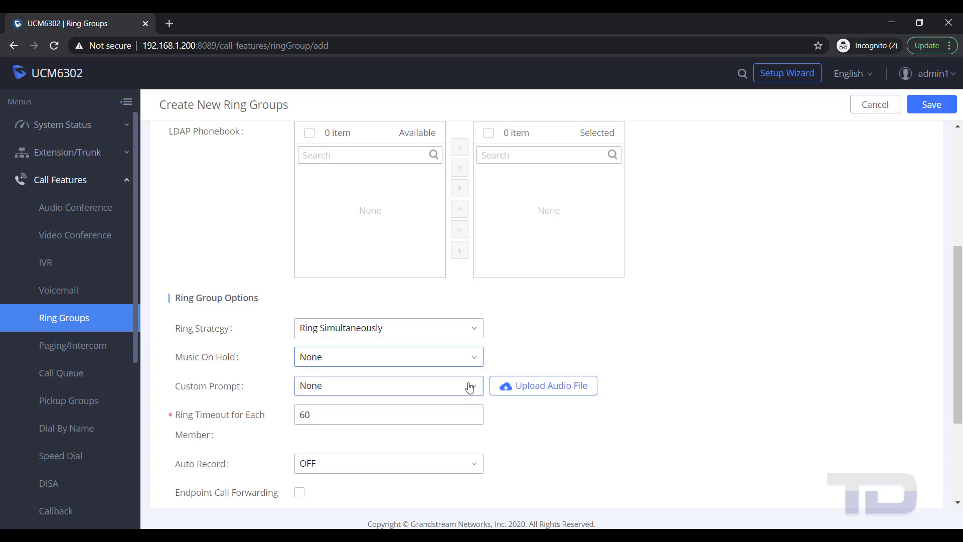
pyautogui.click(477, 390)
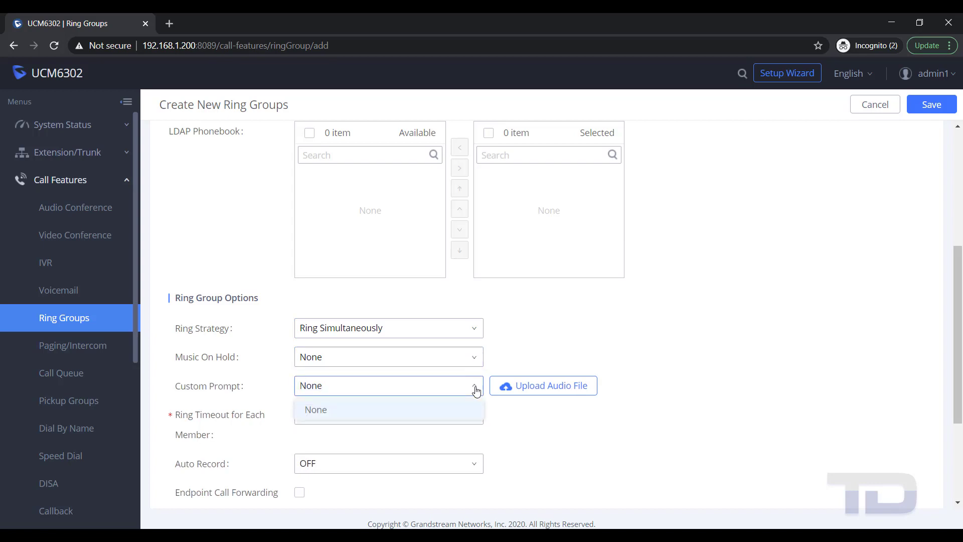
pyautogui.click(477, 391)
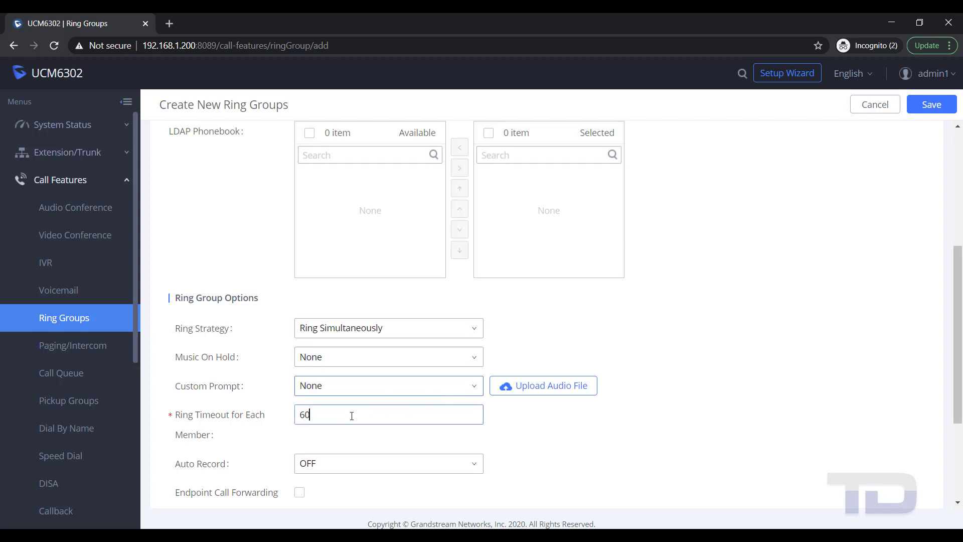
pyautogui.moveTo(352, 415); pyautogui.dragTo(276, 421)
# Step: Change the ring timeout to 20 and leave Replace Display Name unchecked
pyautogui.write('20')
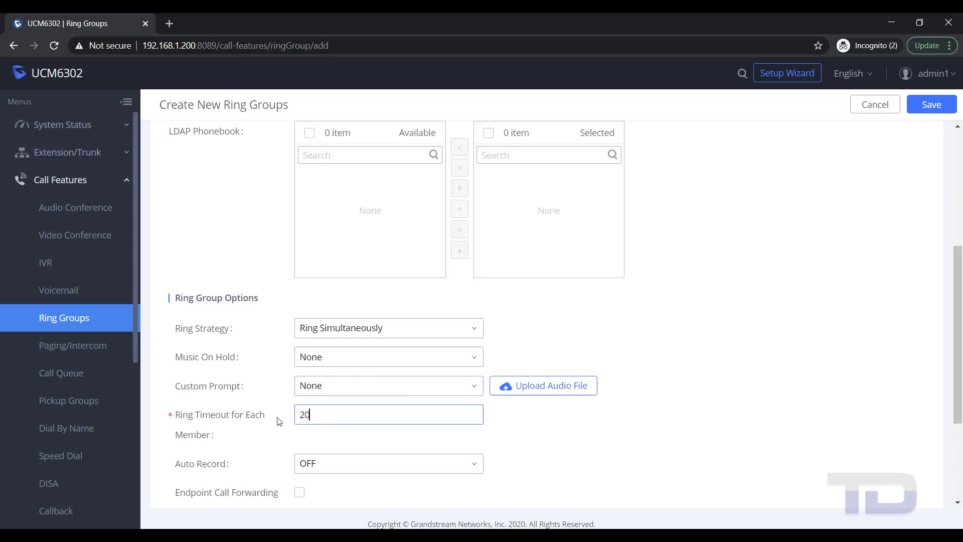
pyautogui.scroll(-2, 408, 419)
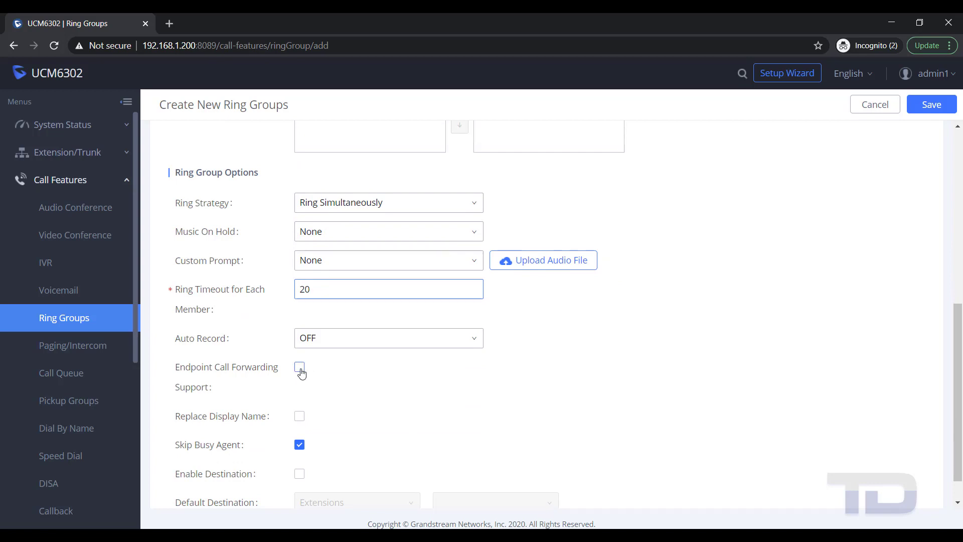
pyautogui.click(300, 418)
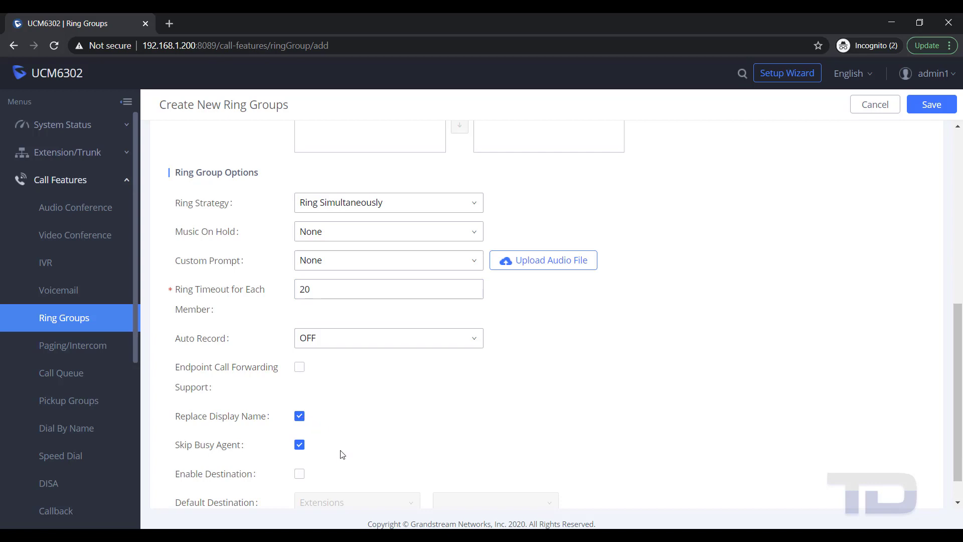
pyautogui.scroll(-1, 329, 458)
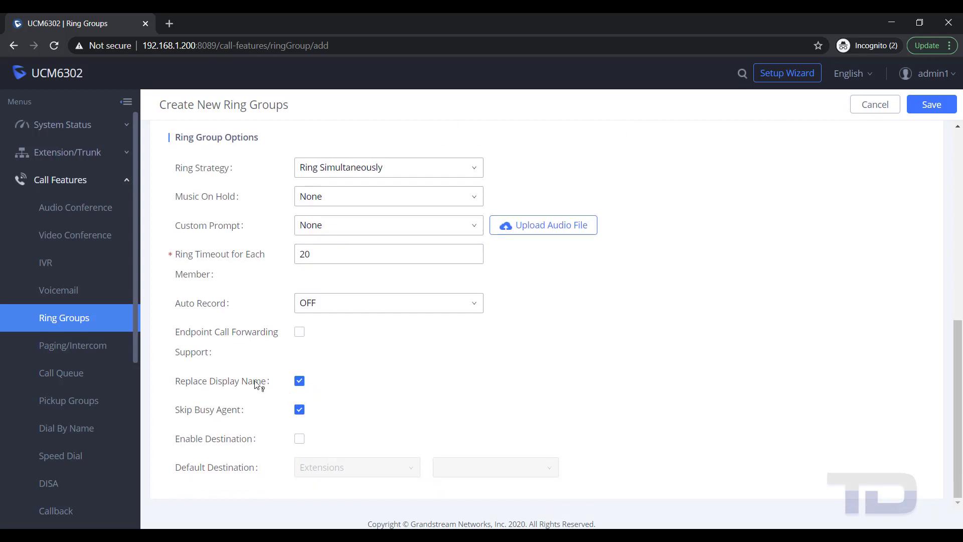
pyautogui.moveTo(255, 383)
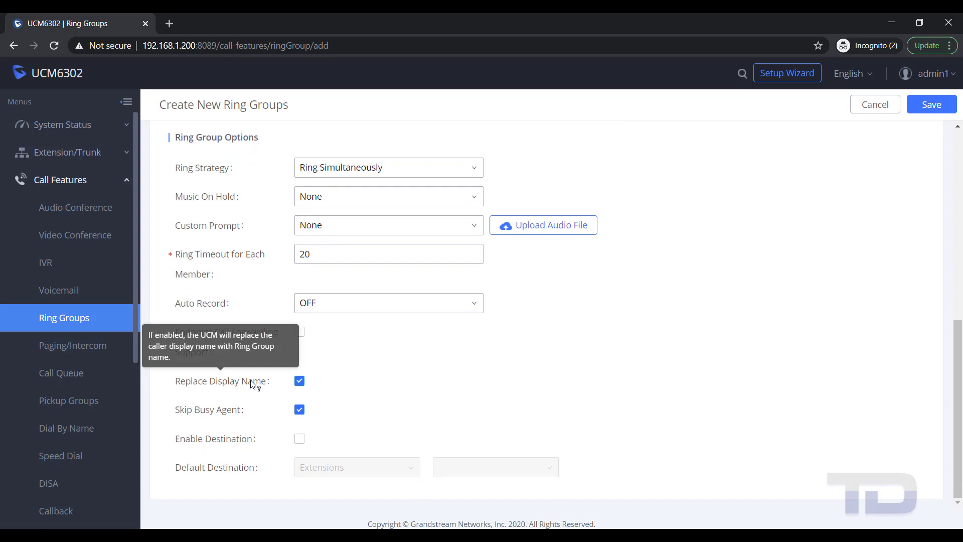
pyautogui.click(301, 383)
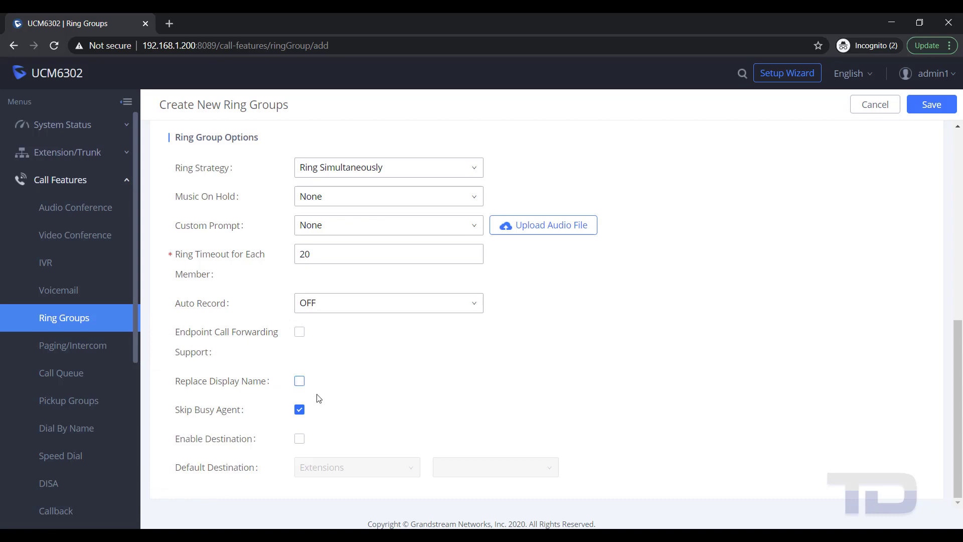
# Step: Enable a default destination sending unanswered calls to extension 1000's voicemail
pyautogui.click(299, 440)
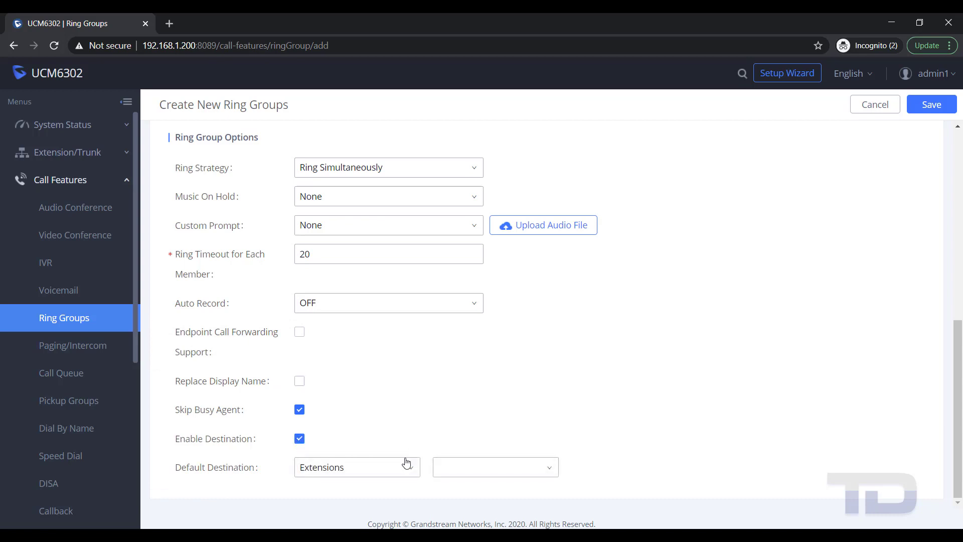
pyautogui.click(413, 472)
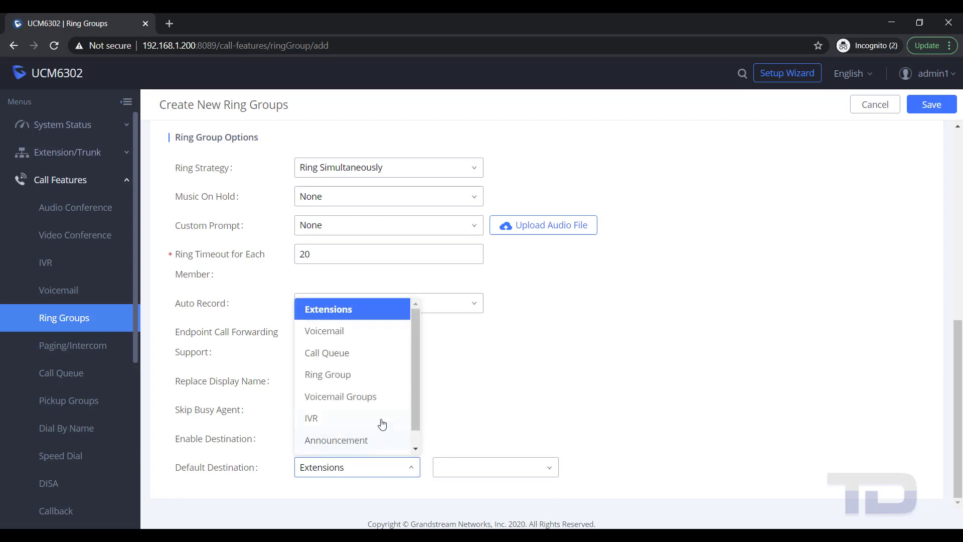
pyautogui.click(361, 335)
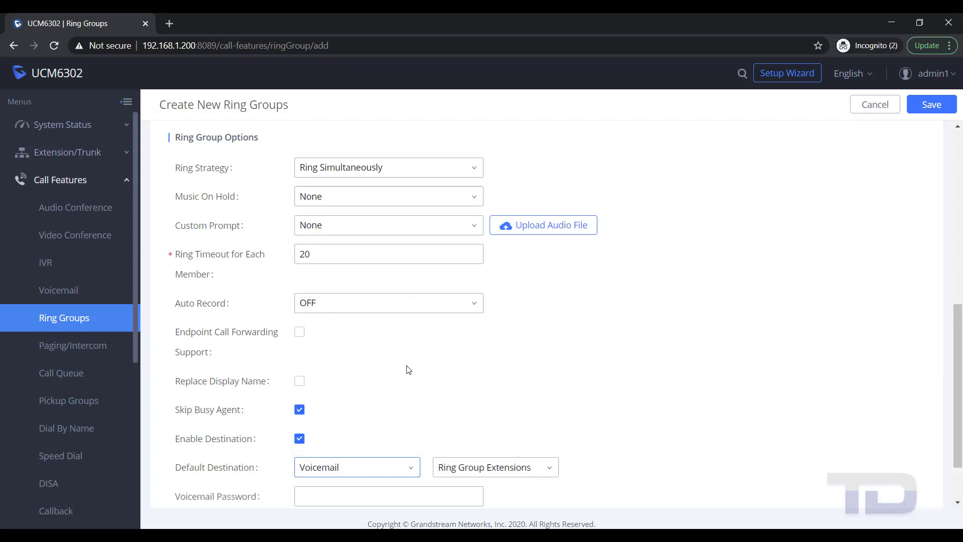
pyautogui.click(551, 467)
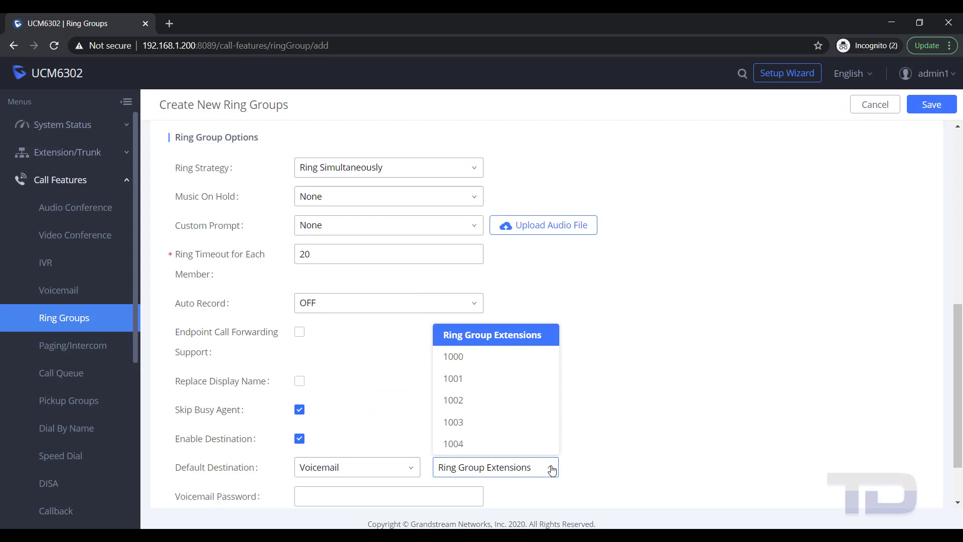
pyautogui.click(456, 356)
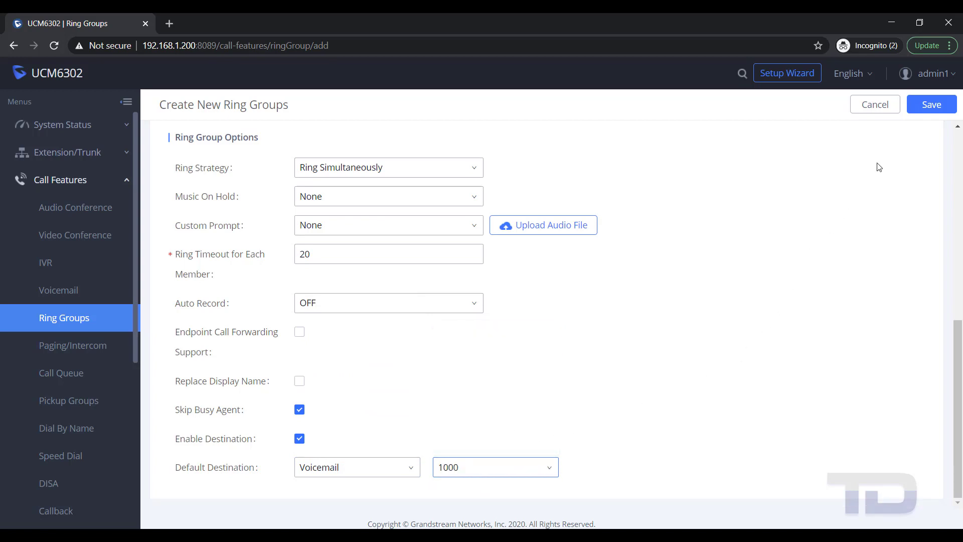
# Step: Save and apply ring group Main (6400), then go to the Call Queue page
pyautogui.click(930, 106)
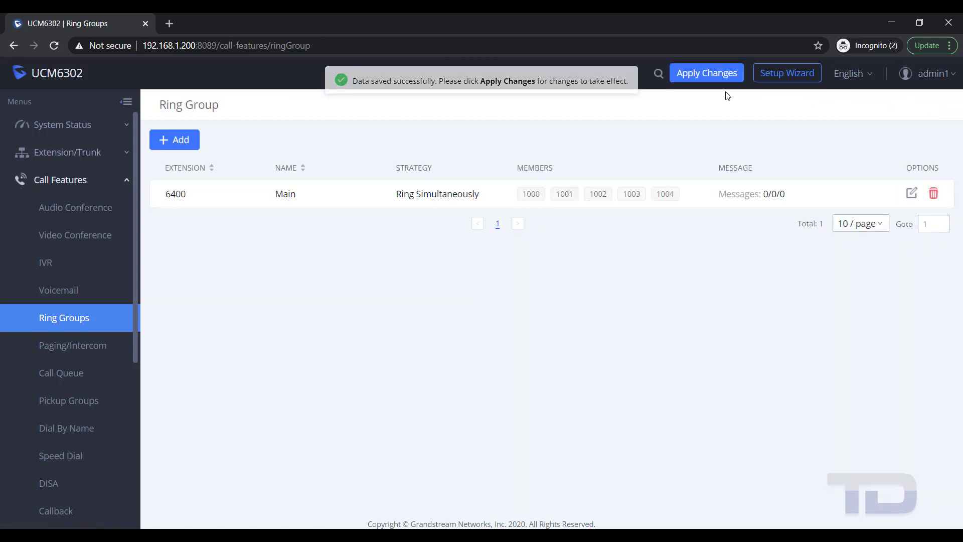
pyautogui.click(690, 82)
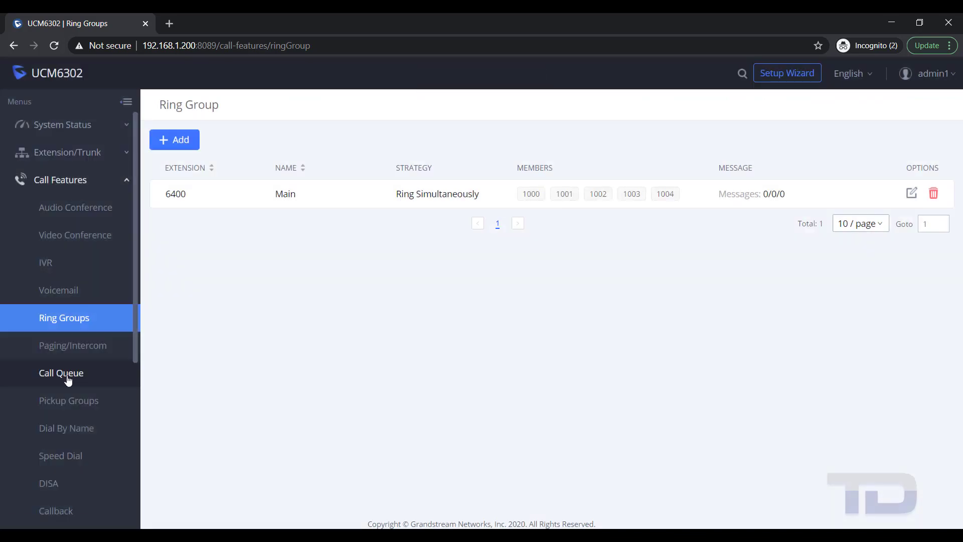
pyautogui.click(67, 375)
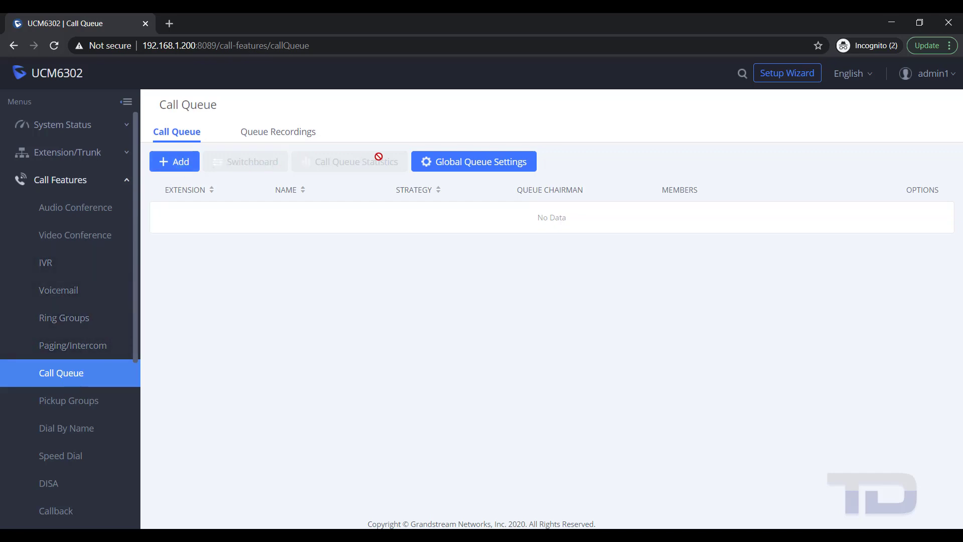
# Step: Review Global Queue Settings, cancel without changes, and start a new call queue
pyautogui.click(456, 168)
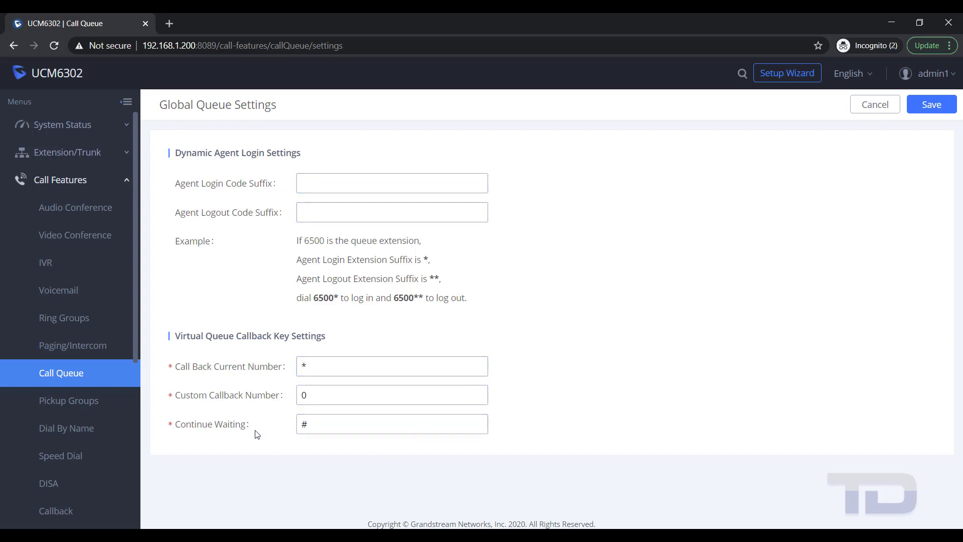
pyautogui.moveTo(242, 427)
pyautogui.click(881, 106)
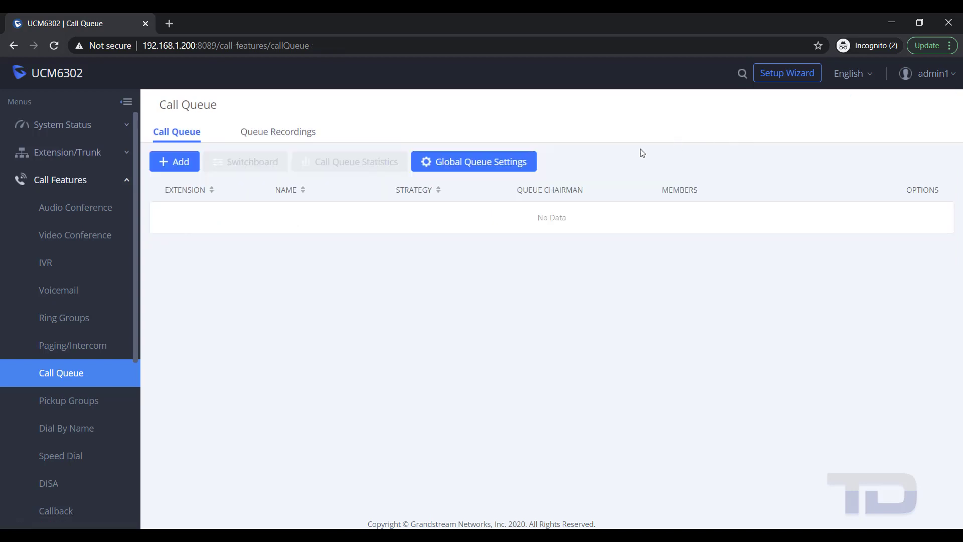
pyautogui.click(172, 163)
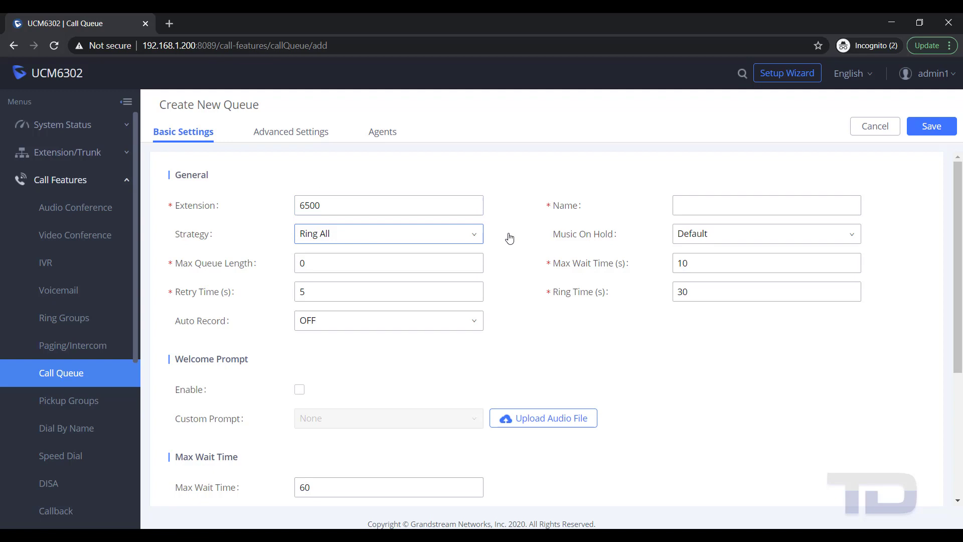
# Step: Name the new 6500 queue 'Main', keeping the Ring All strategy
pyautogui.click(727, 211)
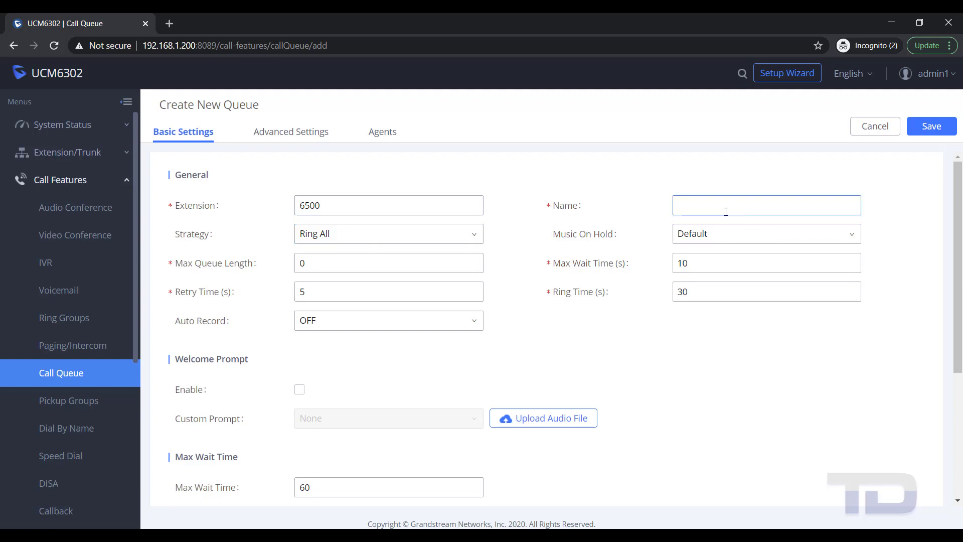
pyautogui.write('Main')
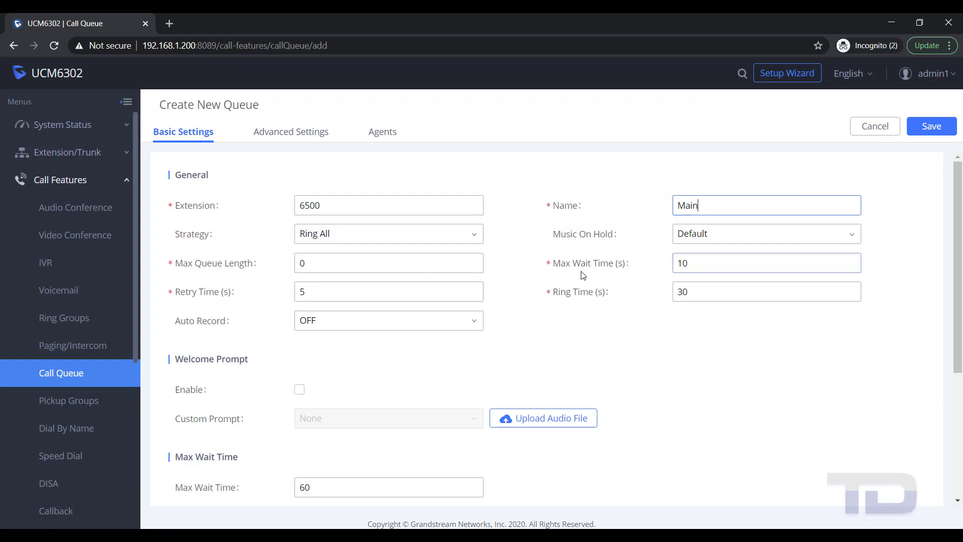
pyautogui.moveTo(583, 271)
pyautogui.moveTo(204, 270)
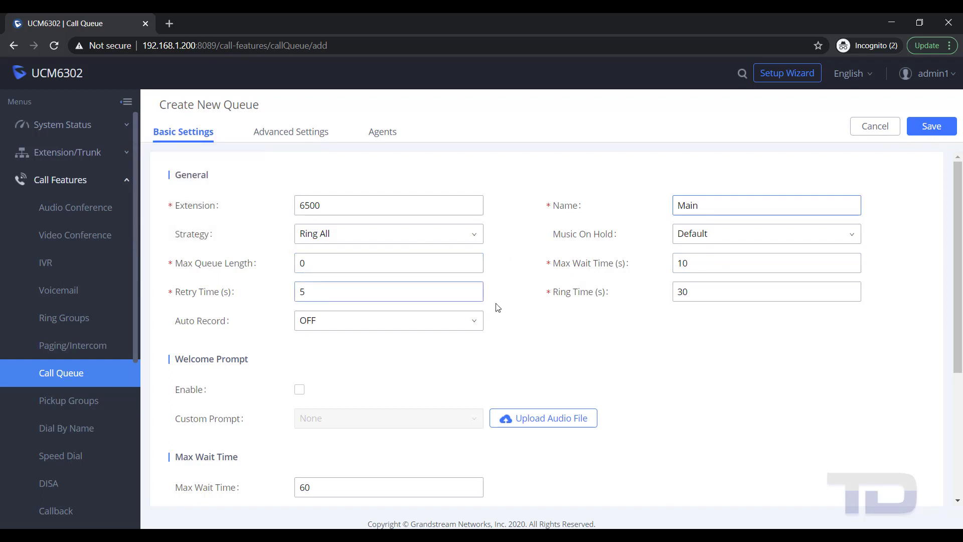
# Step: Route callers exceeding the max wait time to extension 1000 instead of hanging up
pyautogui.scroll(-1, 642, 321)
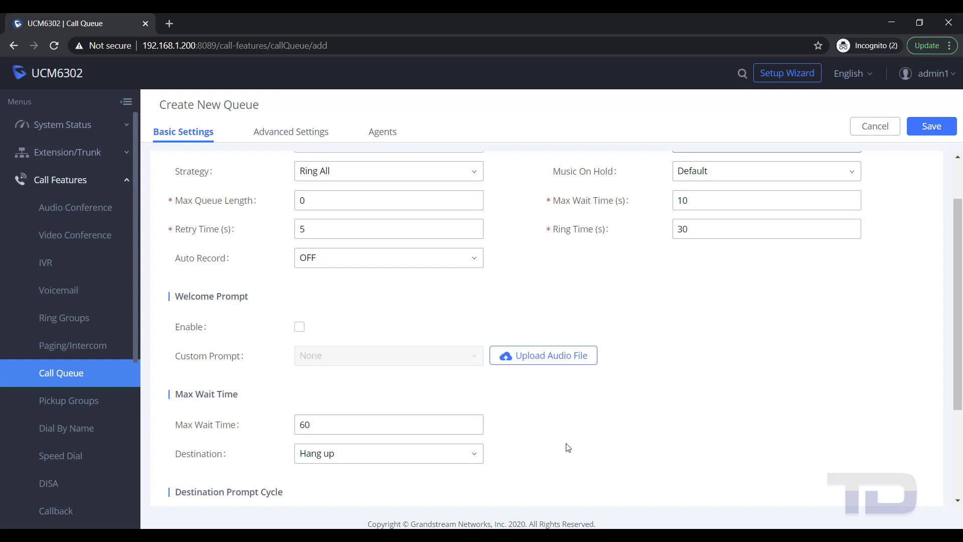
pyautogui.scroll(-2, 568, 447)
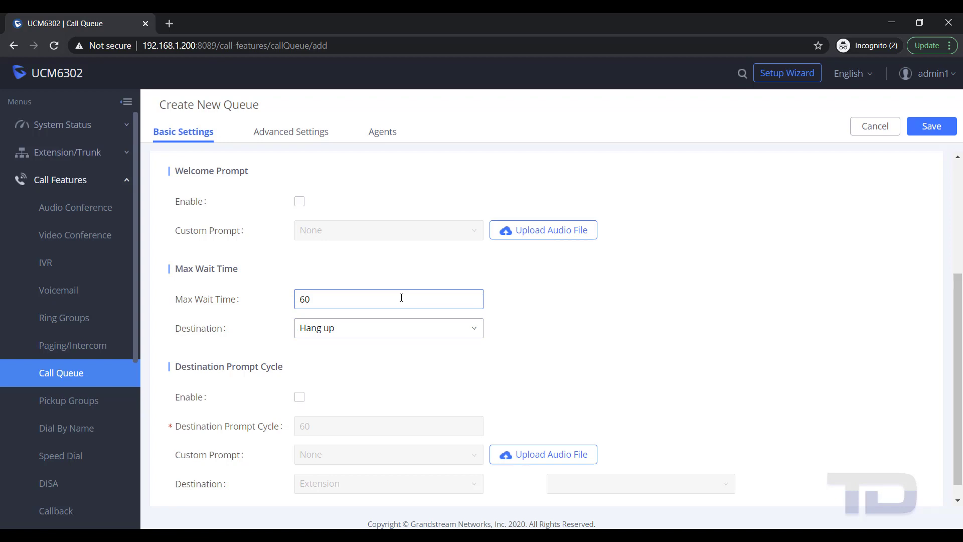
pyautogui.moveTo(200, 304)
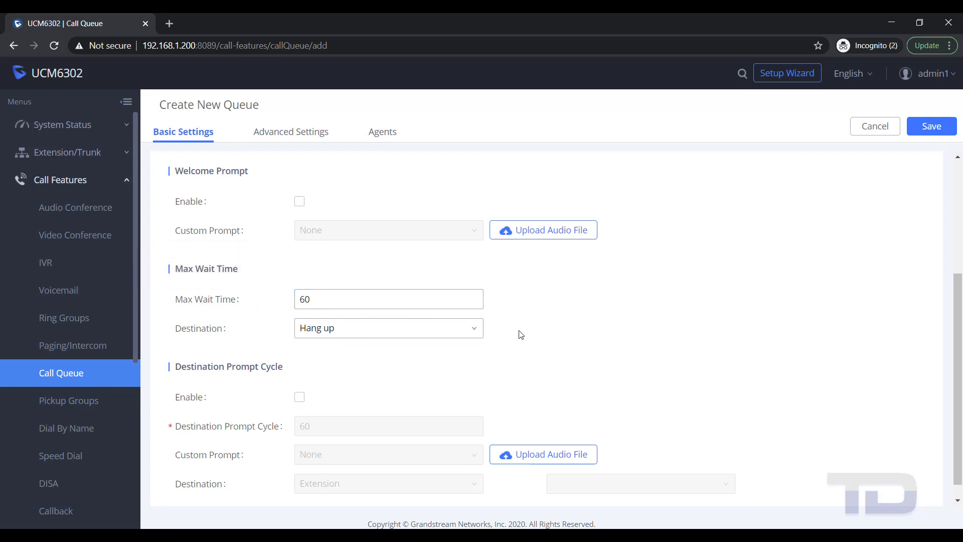
pyautogui.scroll(-1, 520, 334)
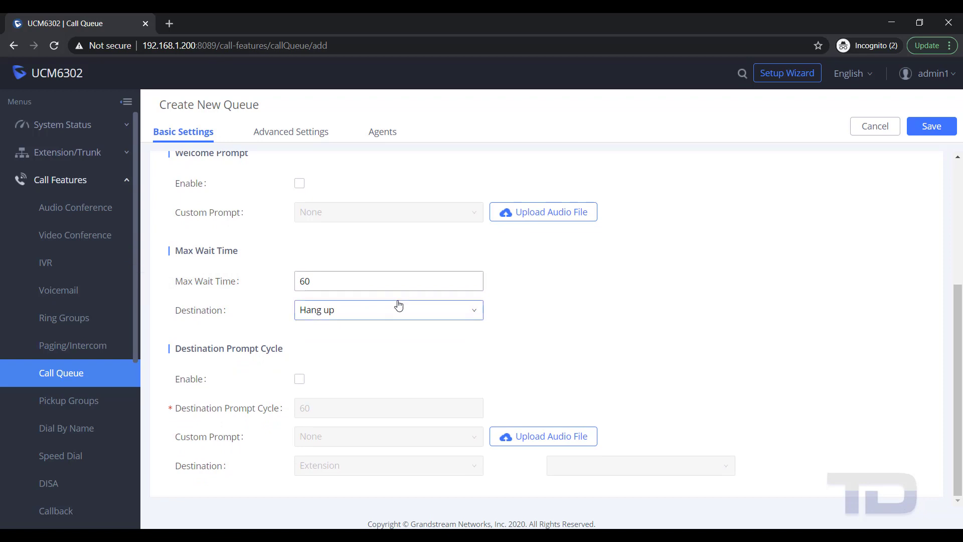
pyautogui.click(473, 313)
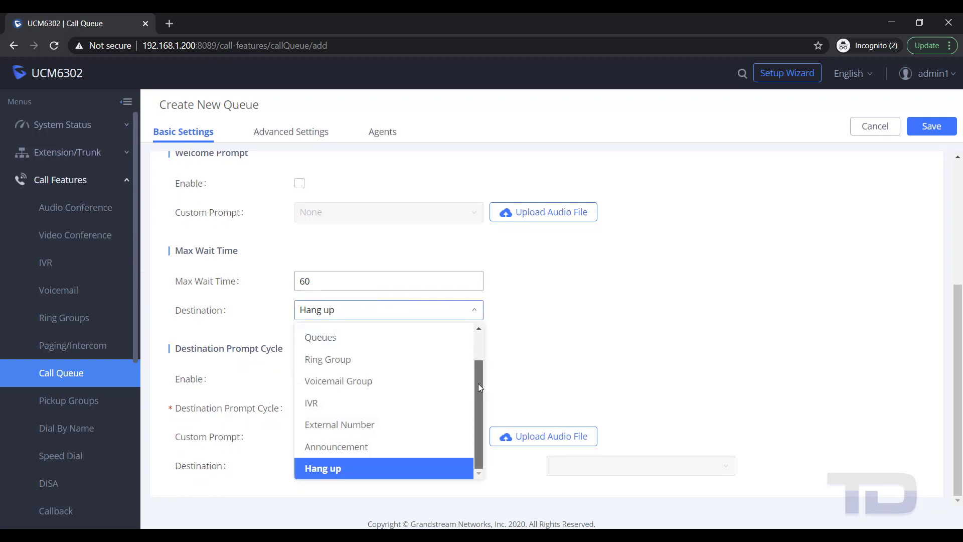
pyautogui.scroll(2, 478, 383)
pyautogui.click(385, 340)
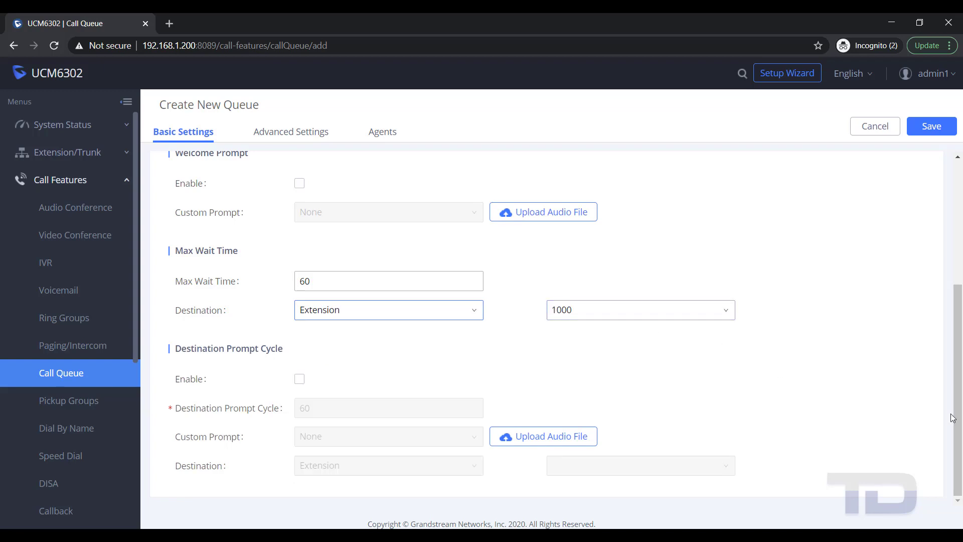
pyautogui.moveTo(959, 383); pyautogui.dragTo(960, 260)
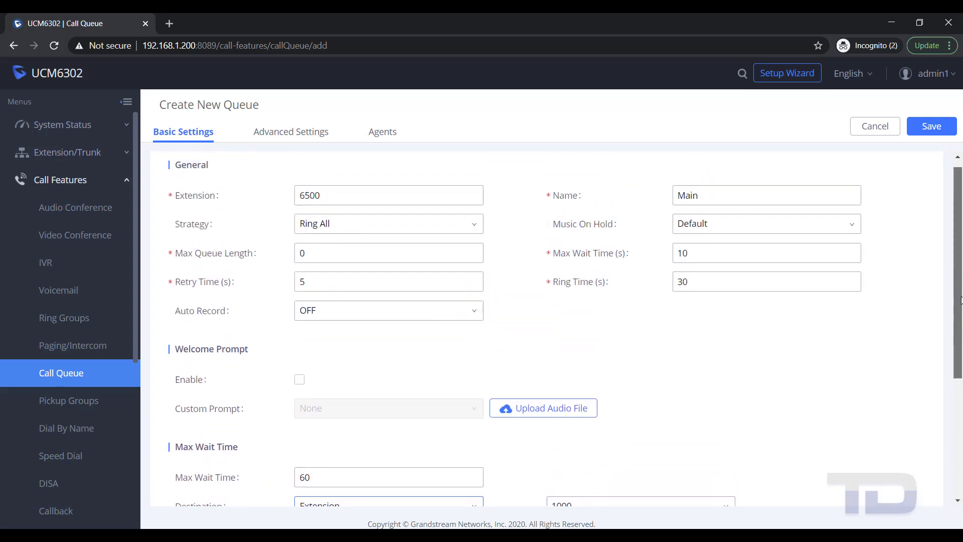
# Step: Add agents 1000–1004 to queue Main (6500) and save it
pyautogui.click(298, 133)
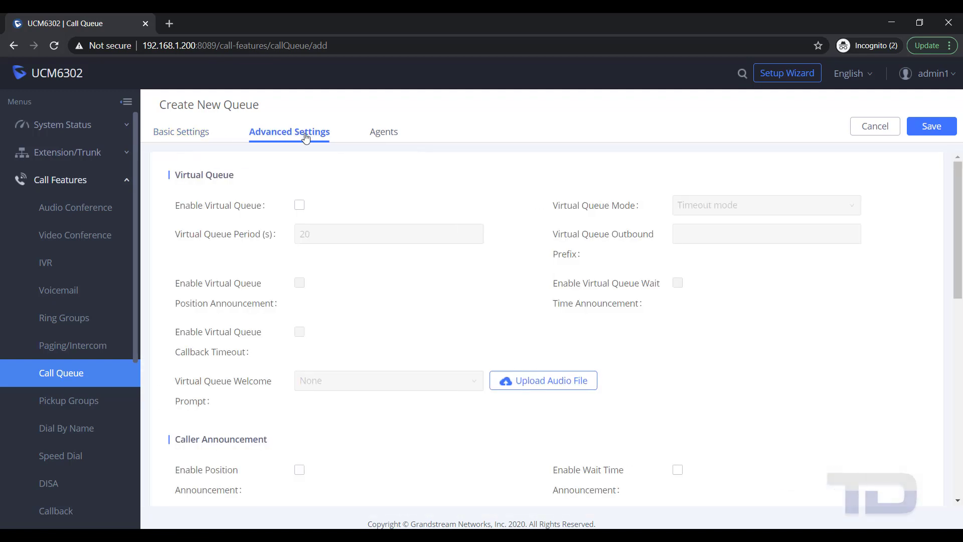
pyautogui.click(385, 134)
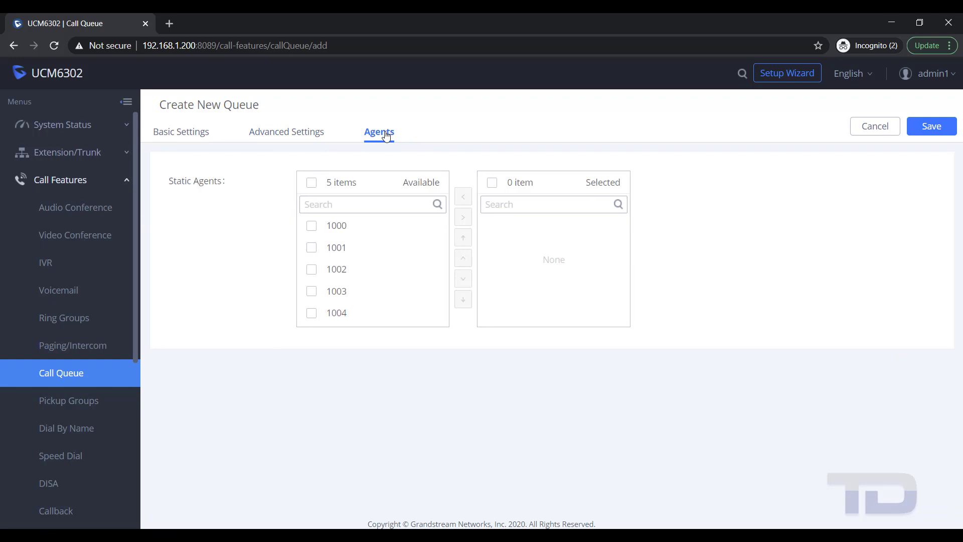
pyautogui.click(312, 184)
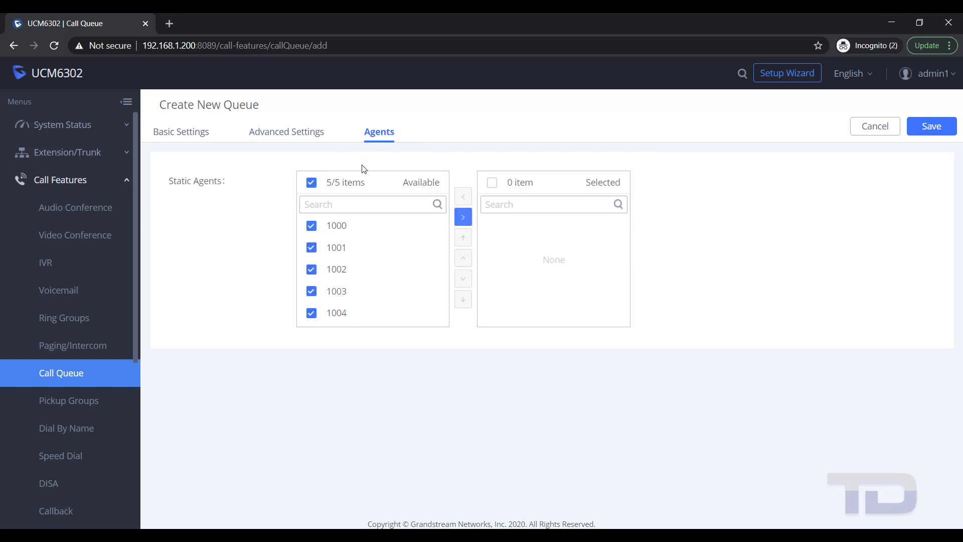
pyautogui.click(466, 220)
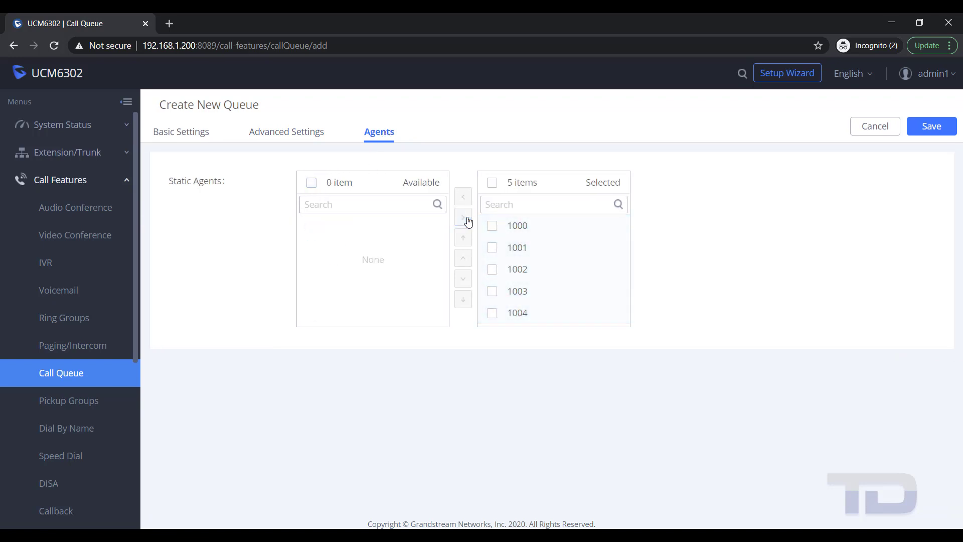
pyautogui.click(932, 126)
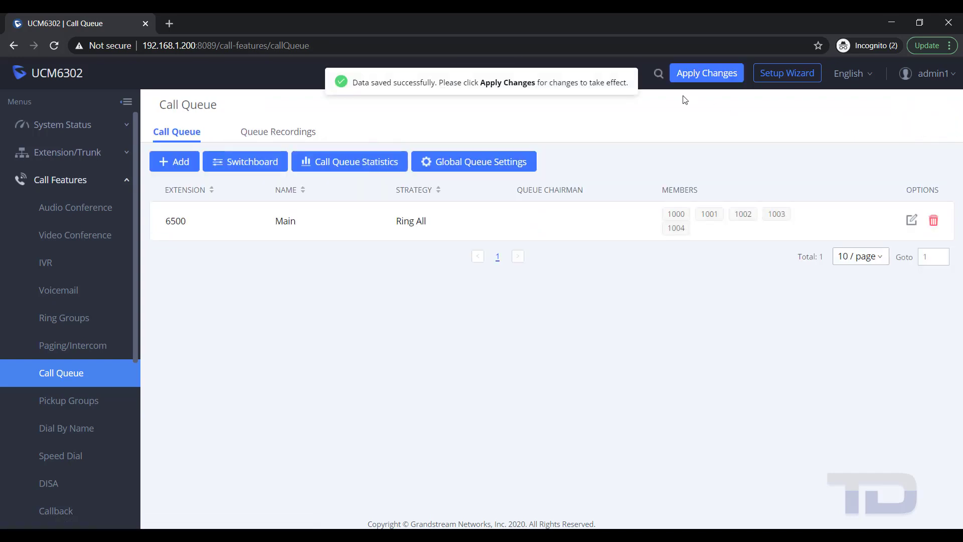
# Step: Apply the saved queue changes to the PBX
pyautogui.click(707, 74)
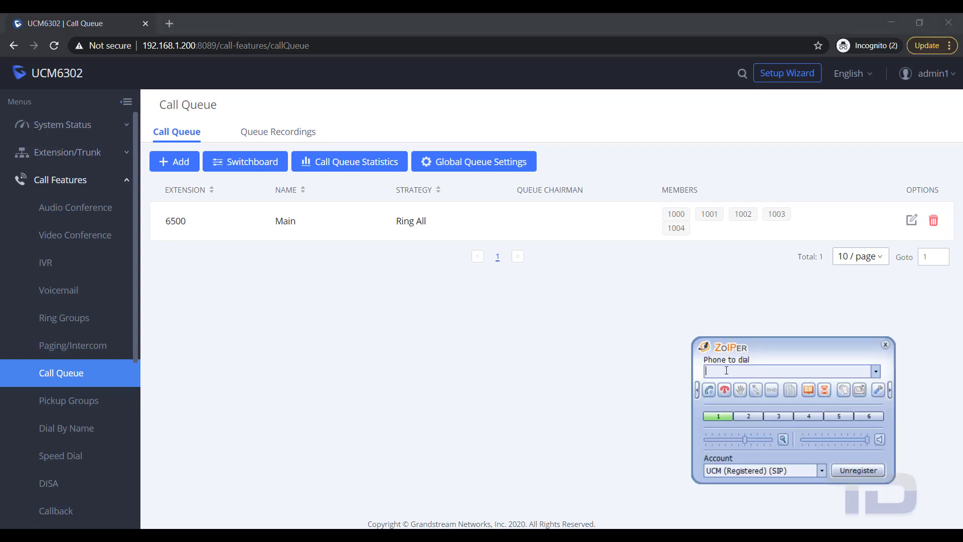
# Step: Place a test call to queue 6500 from Zoiper, then hang it up from the UCM Active Calls page
pyautogui.write('6500')
pyautogui.click(709, 389)
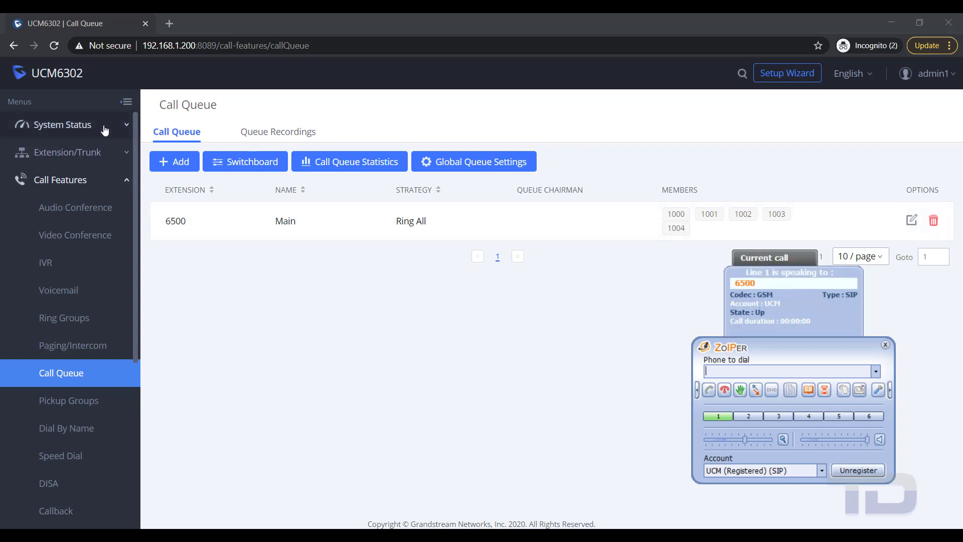
pyautogui.click(121, 126)
pyautogui.click(55, 208)
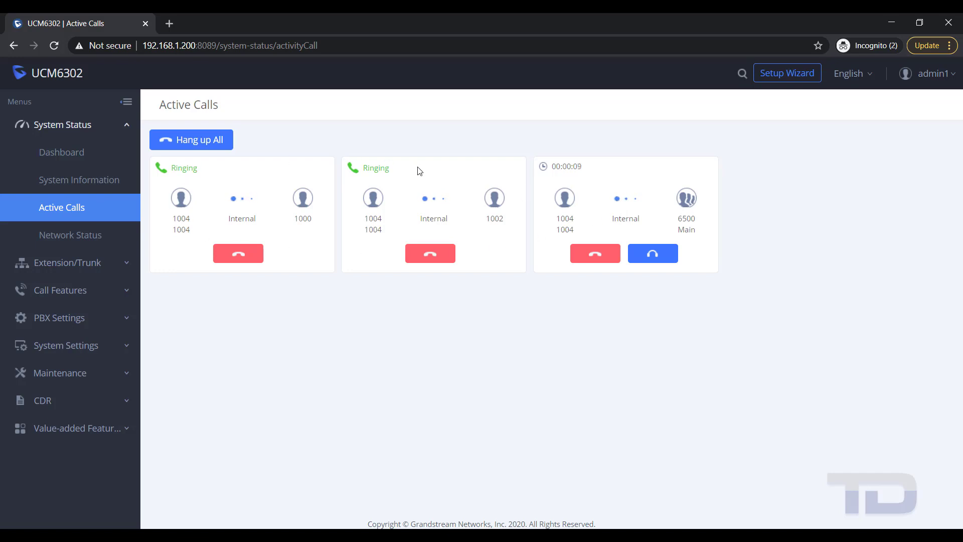
pyautogui.click(595, 255)
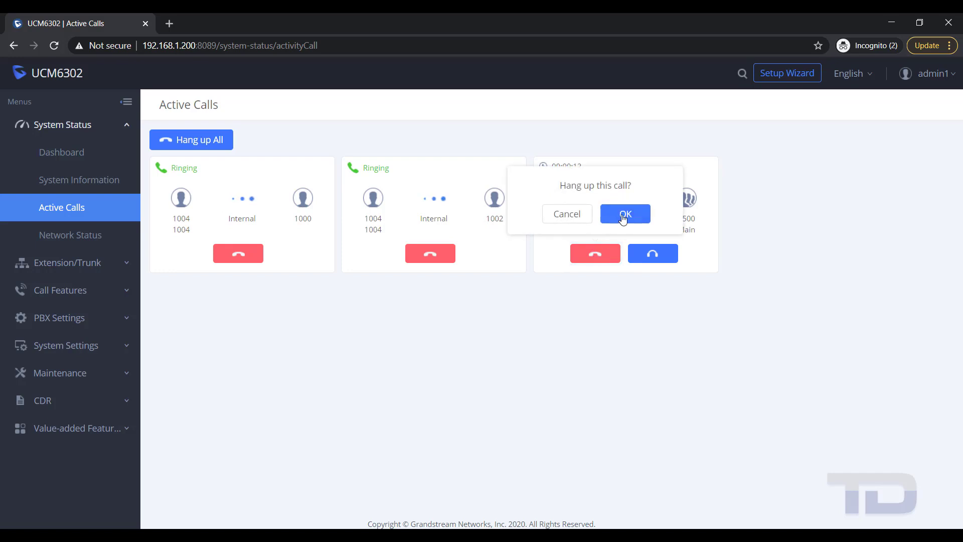
pyautogui.click(623, 216)
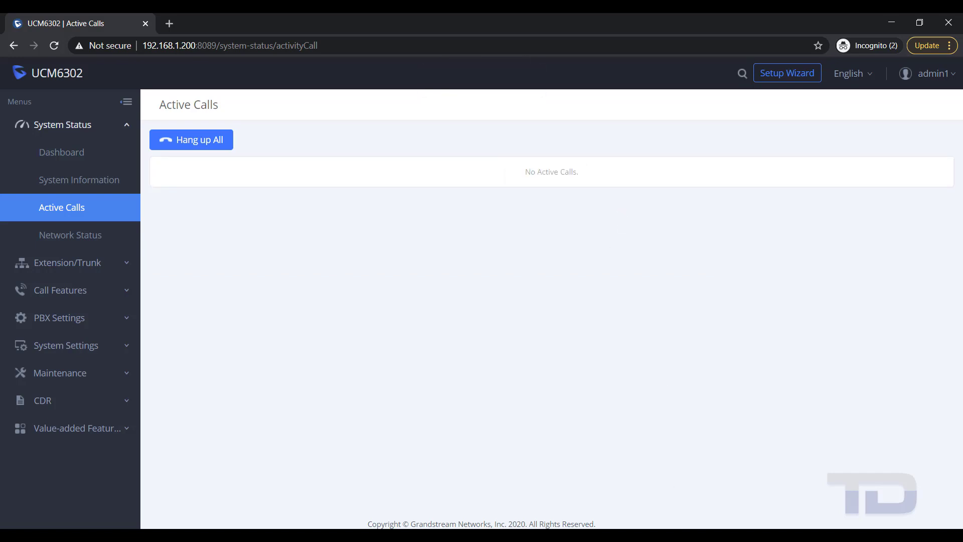
pyautogui.click(700, 535)
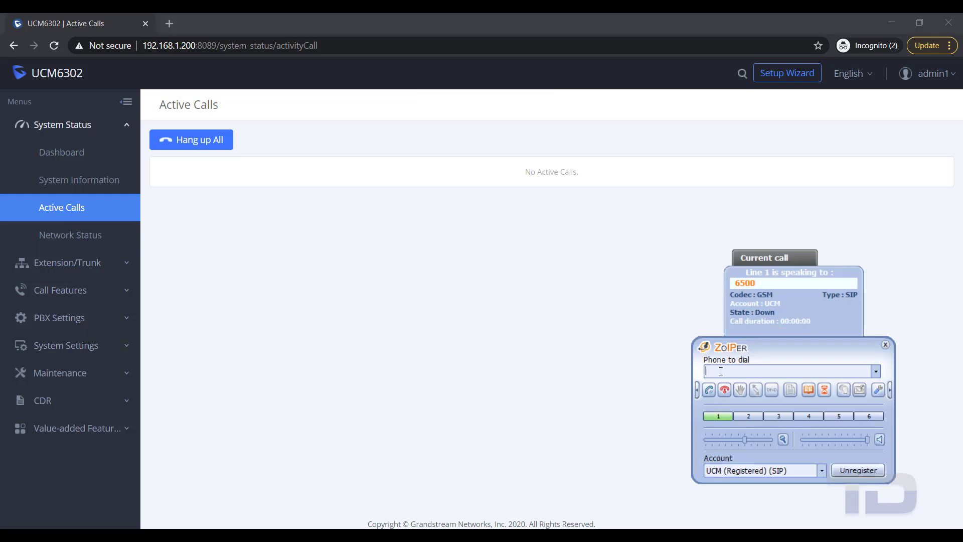
# Step: Dial ring group 6400 from Zoiper and confirm extensions 1000, 1002 and 1004 ringing in Active Calls
pyautogui.write('6400')
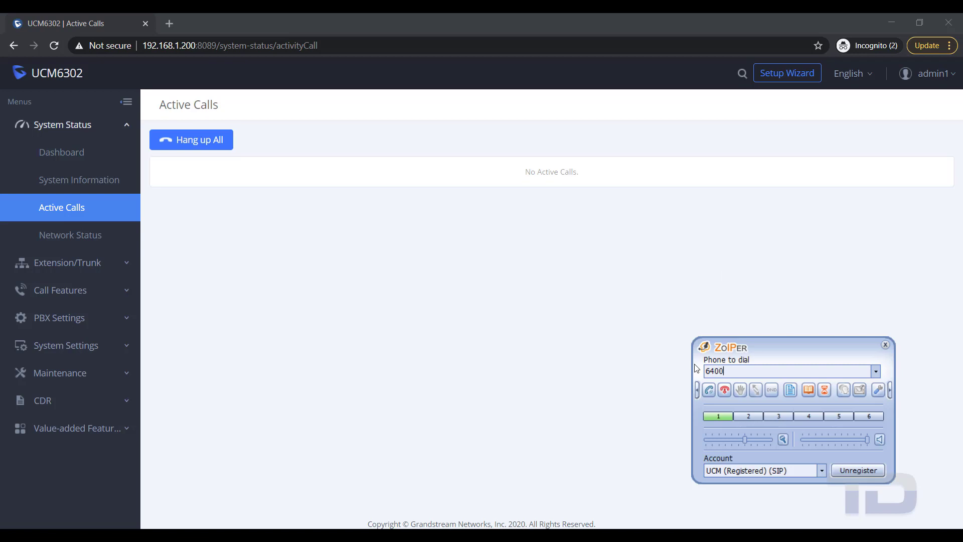
pyautogui.click(82, 297)
pyautogui.click(83, 297)
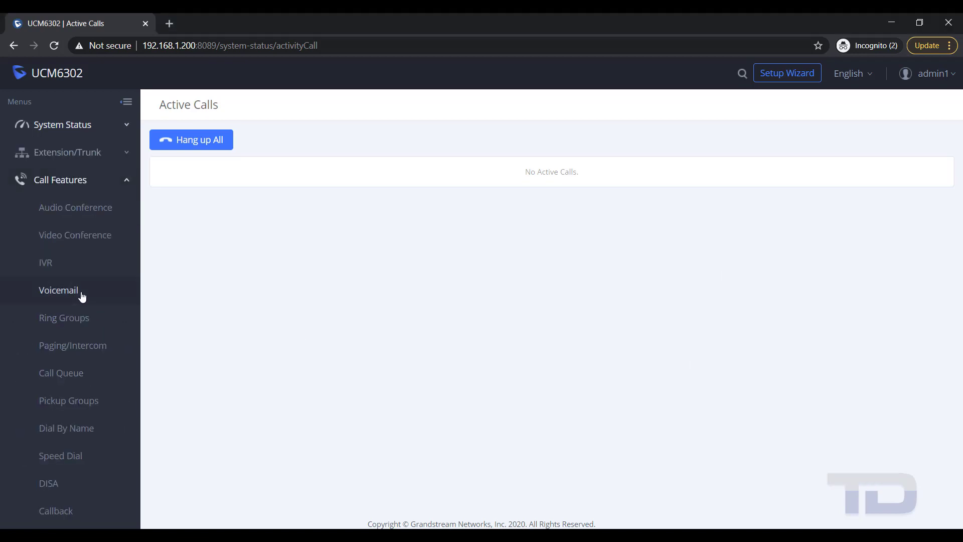
pyautogui.click(67, 319)
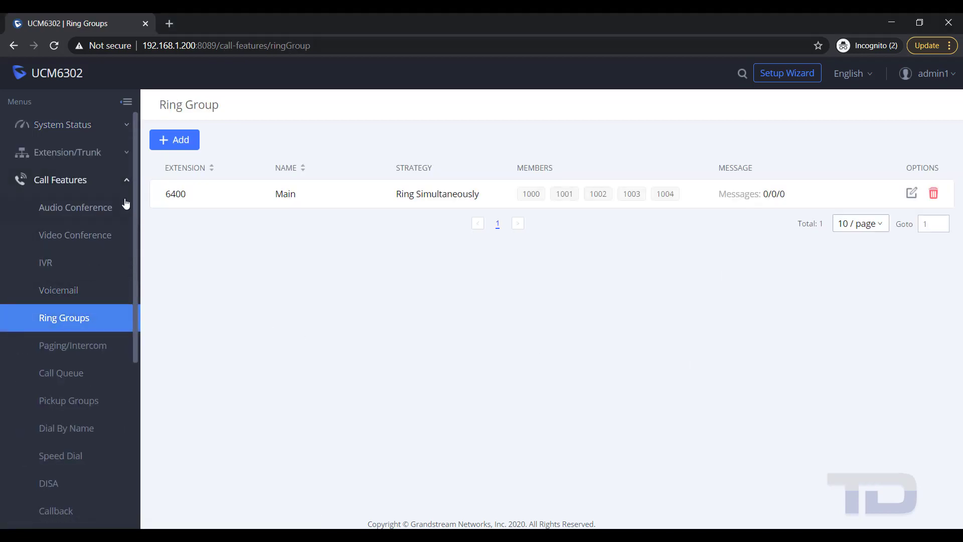
pyautogui.moveTo(155, 194); pyautogui.dragTo(222, 196)
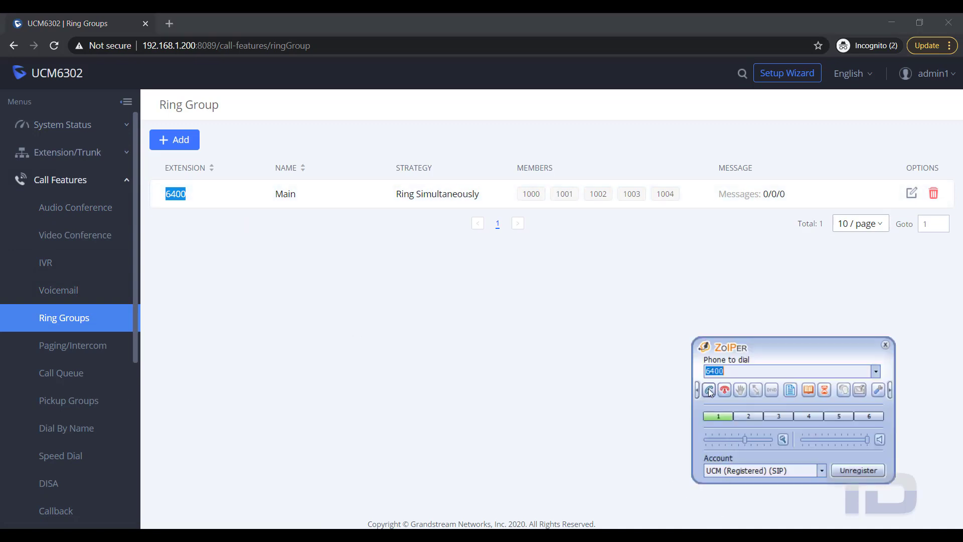
pyautogui.click(708, 390)
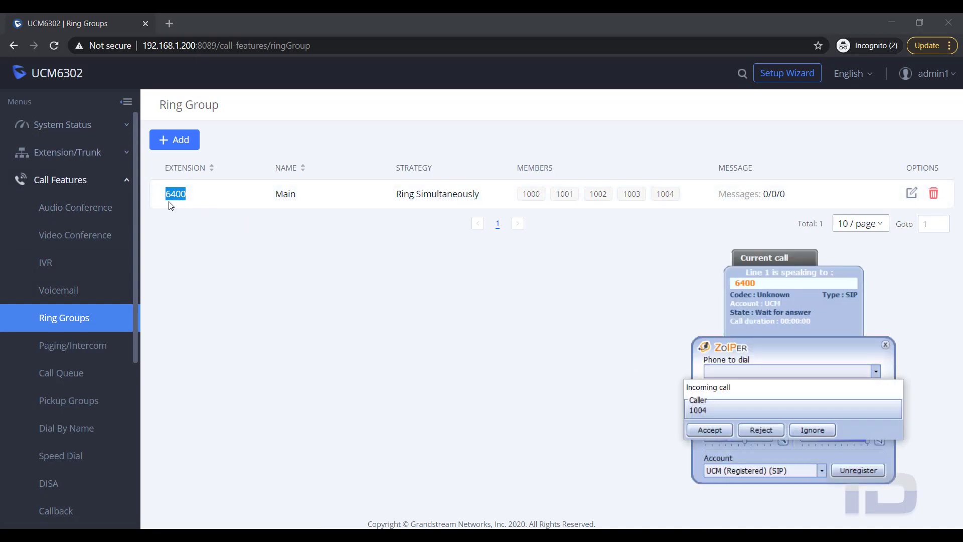
pyautogui.click(47, 127)
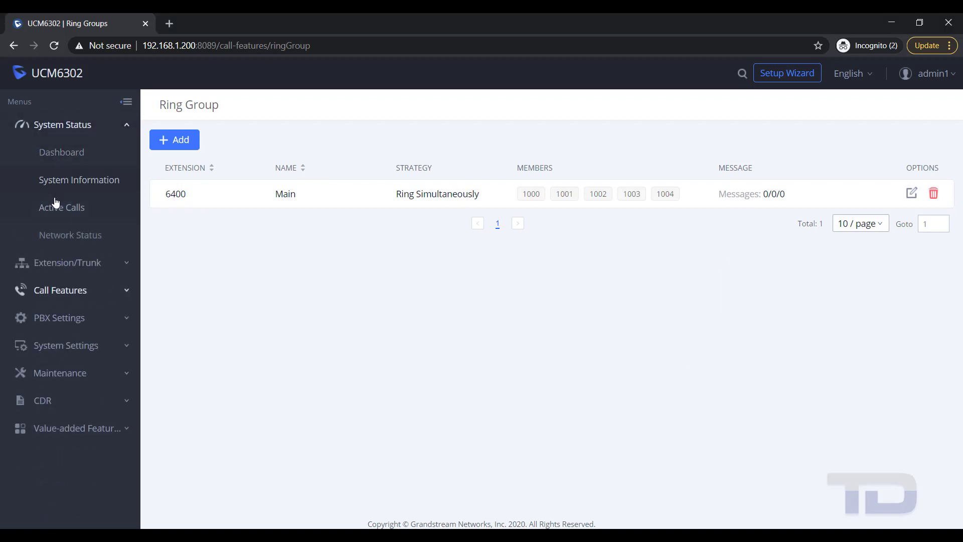
pyautogui.click(56, 210)
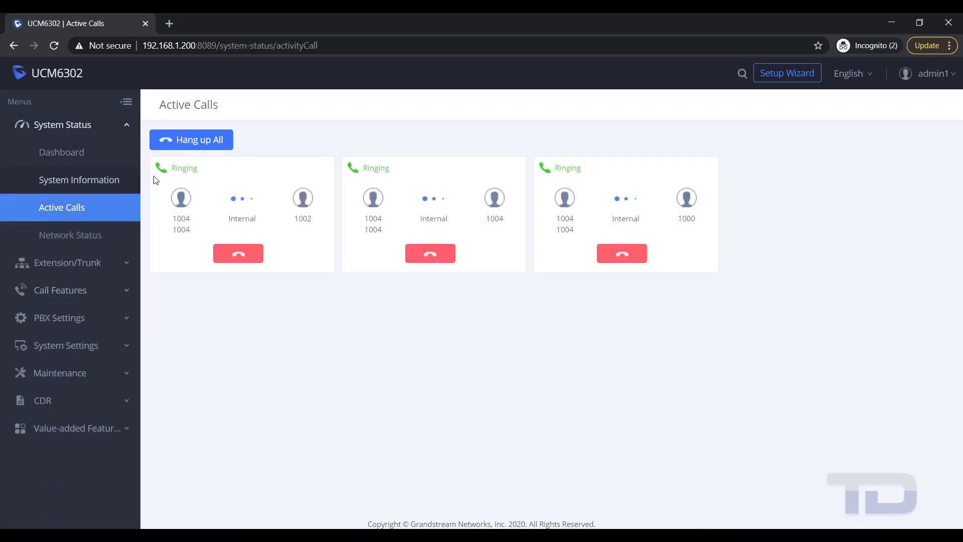